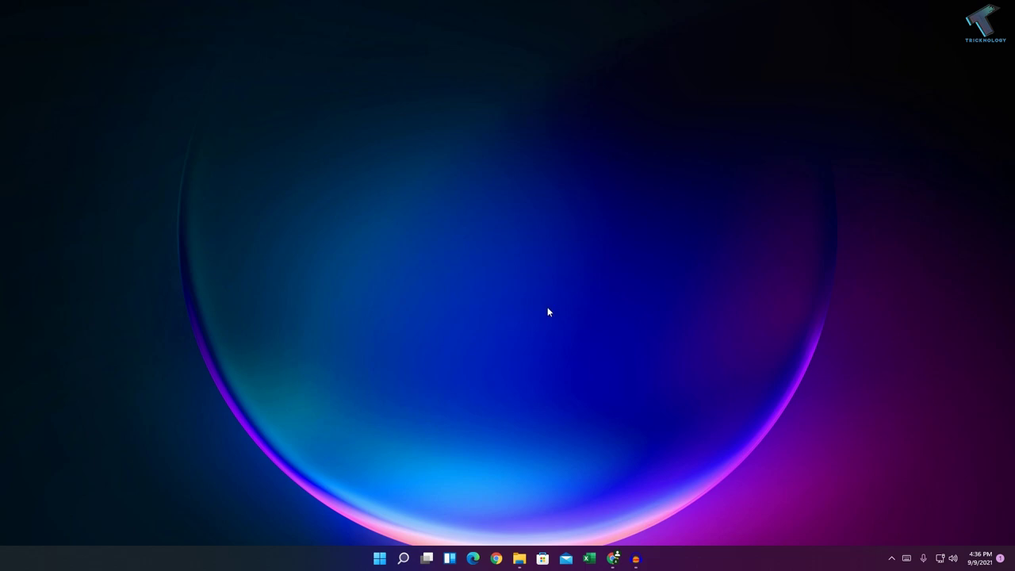
Open Control Panel from Start search and go to its Programs category in Category view.
left_click(380, 559)
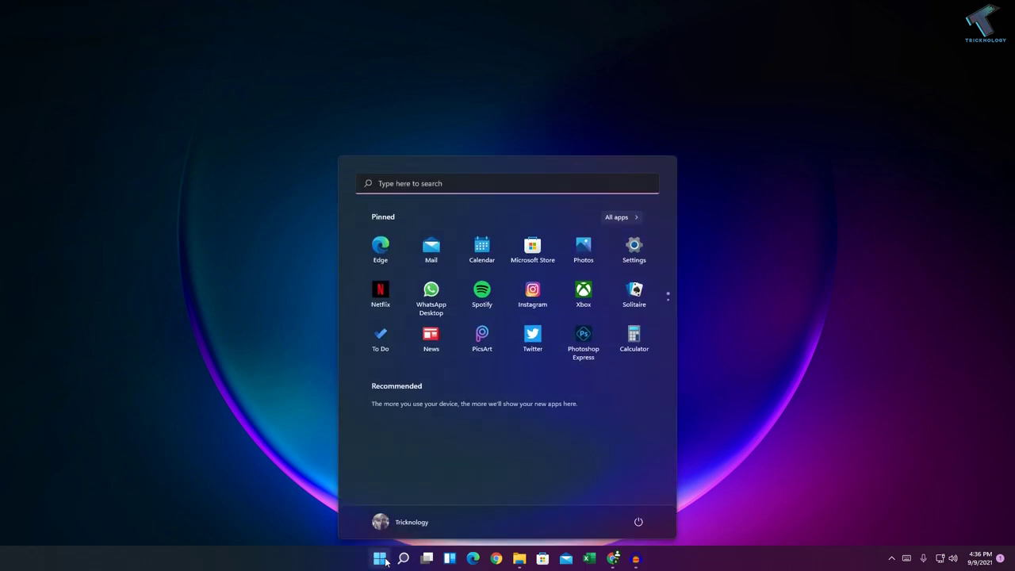
type("control panel")
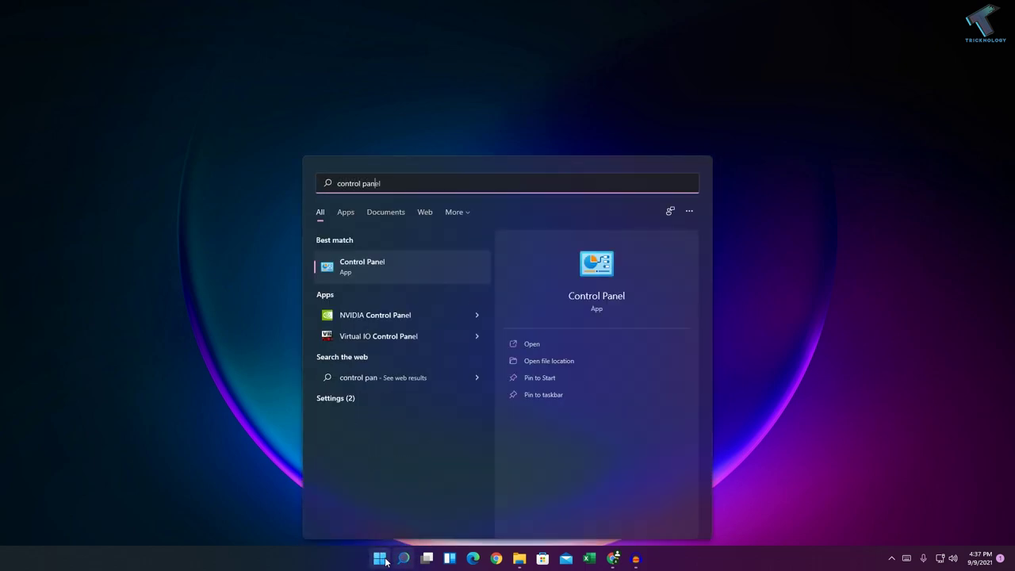
left_click(439, 274)
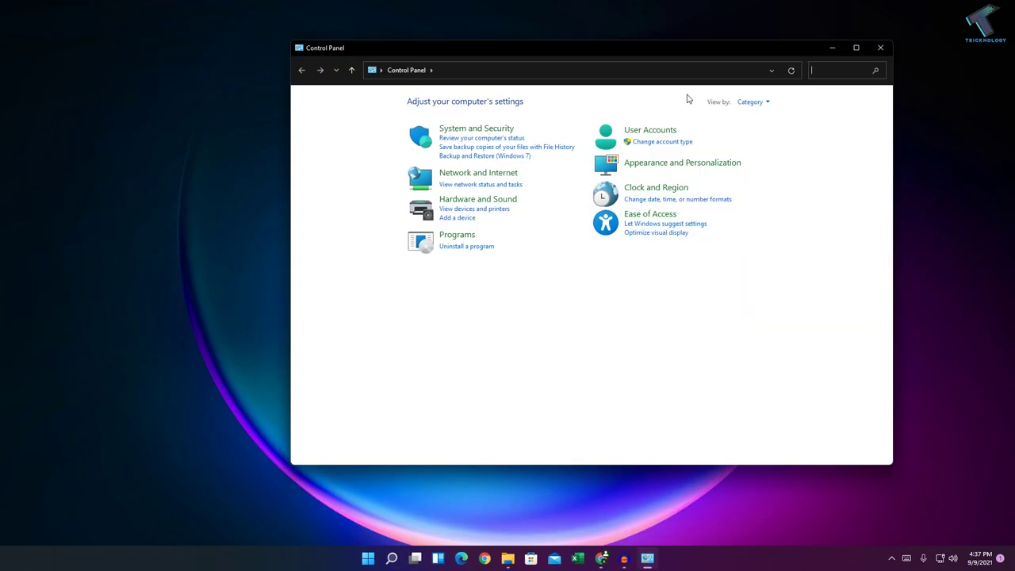
left_click(749, 102)
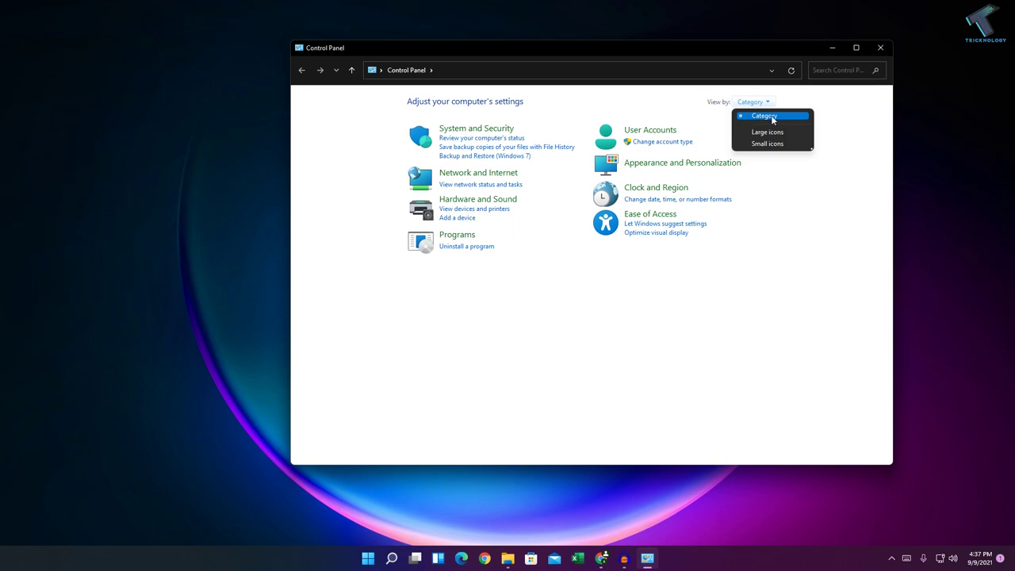
left_click(773, 119)
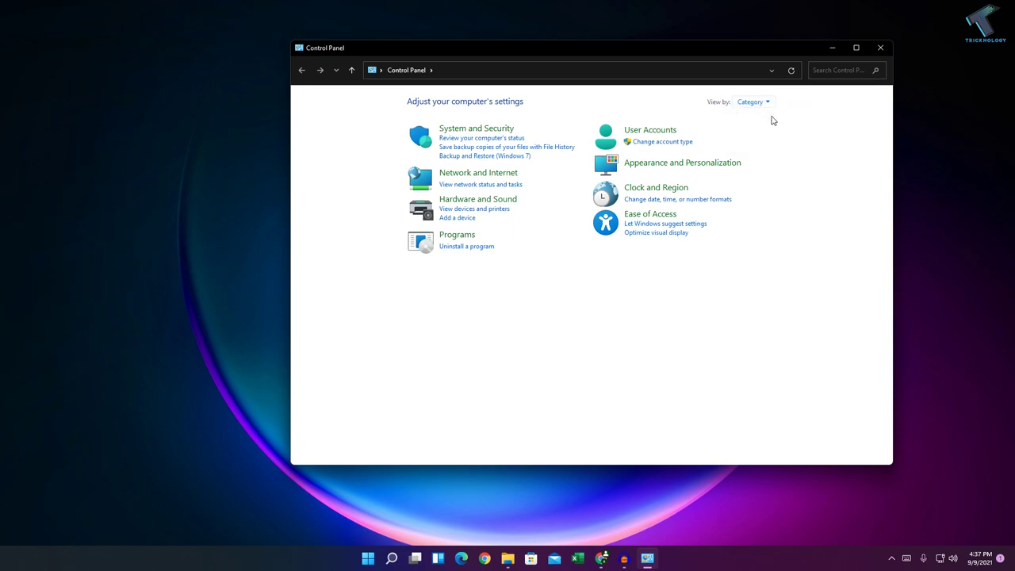
left_click(470, 238)
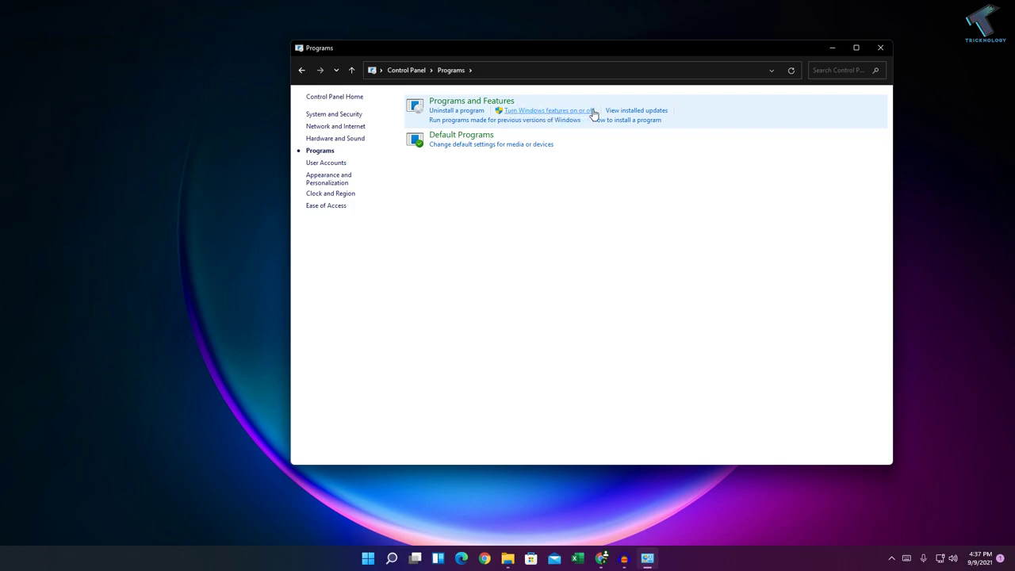
Tick Internet Information Services in the enlarged Windows Features dialog and apply the change.
left_click(590, 114)
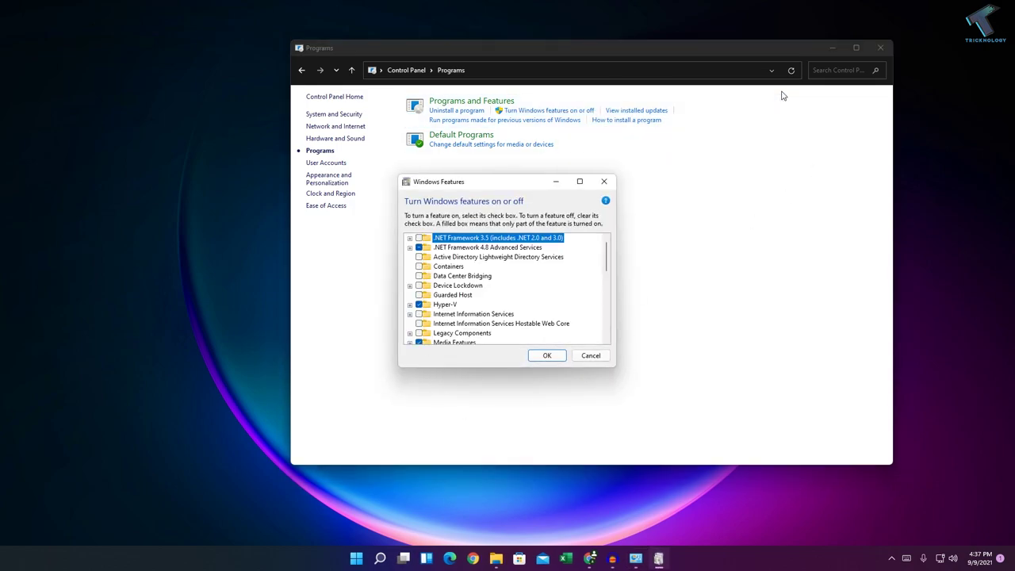
left_click(833, 47)
left_click_drag(494, 181, 507, 83)
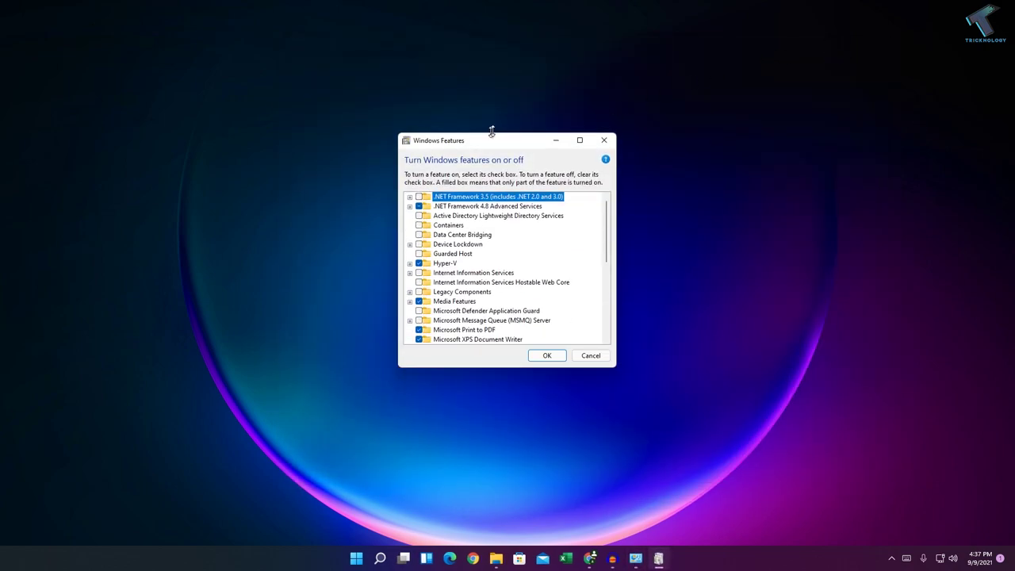
left_click(420, 217)
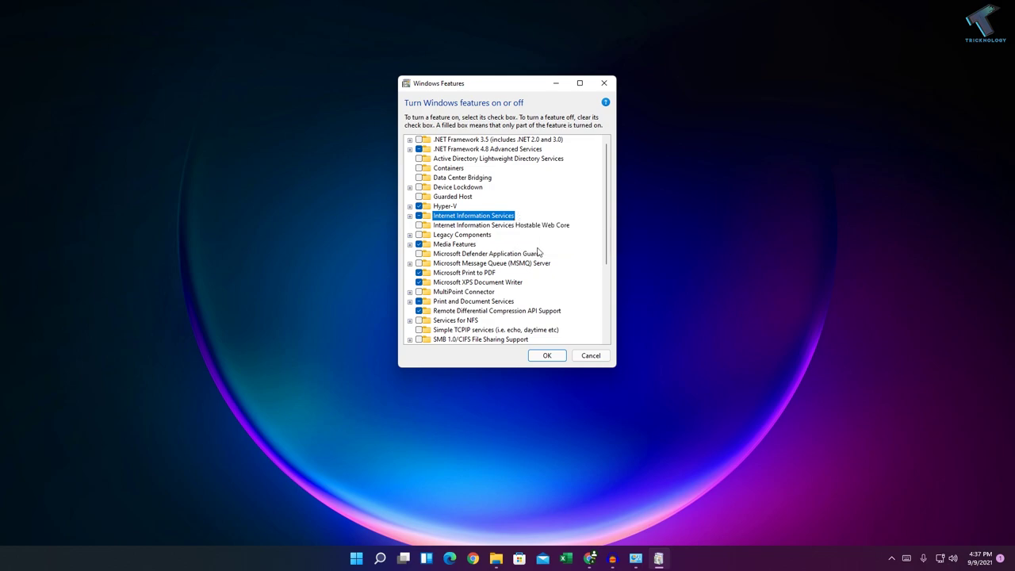
left_click(546, 355)
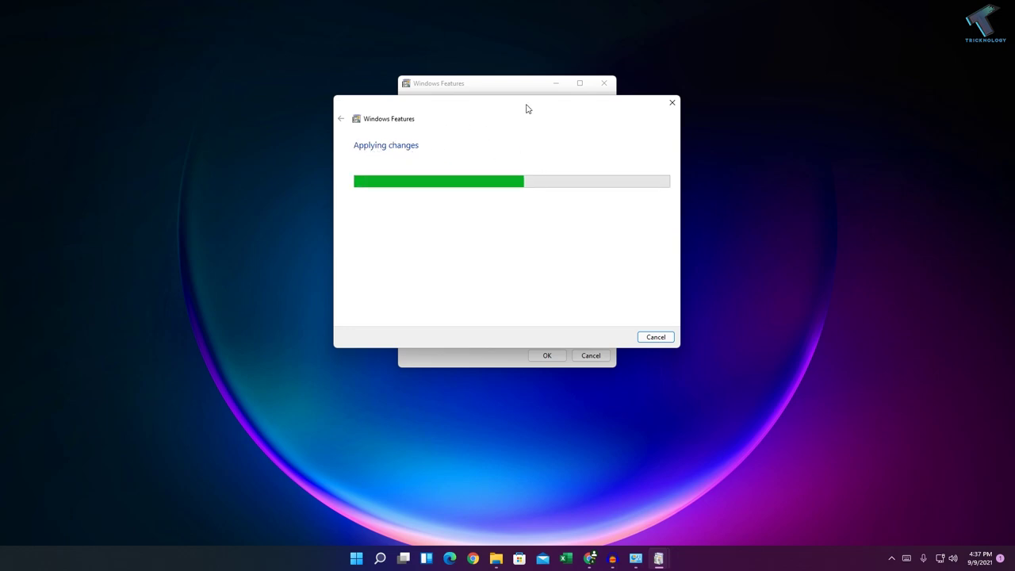
left_click_drag(527, 109, 516, 107)
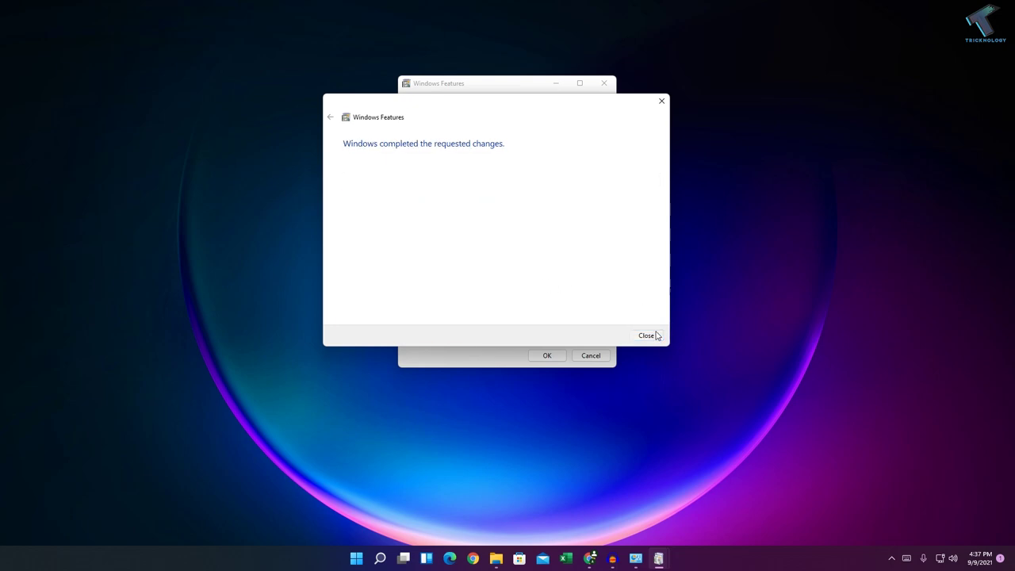
Open Command Prompt with enlarged text and run ipconfig.
left_click(656, 335)
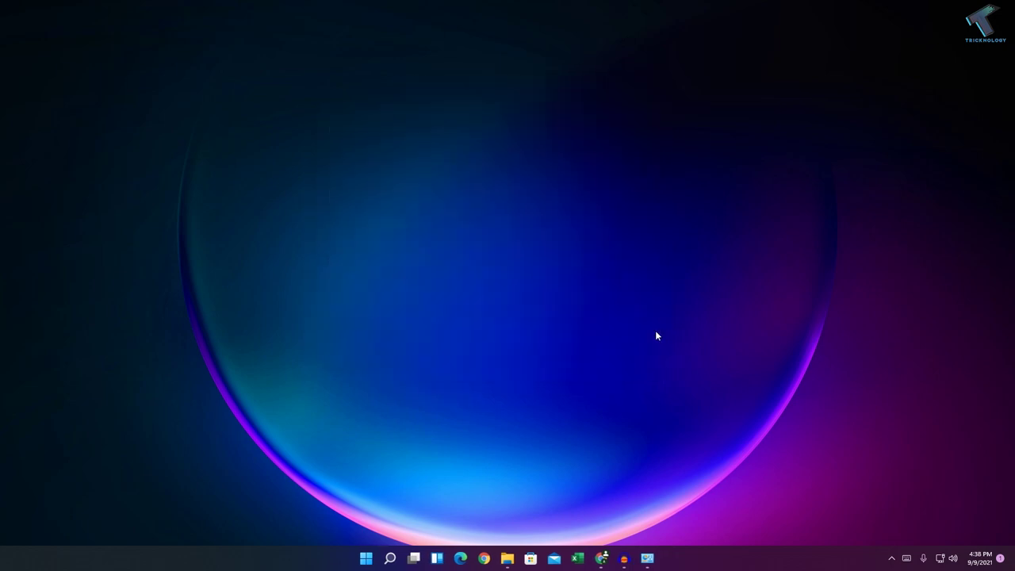
left_click(367, 558)
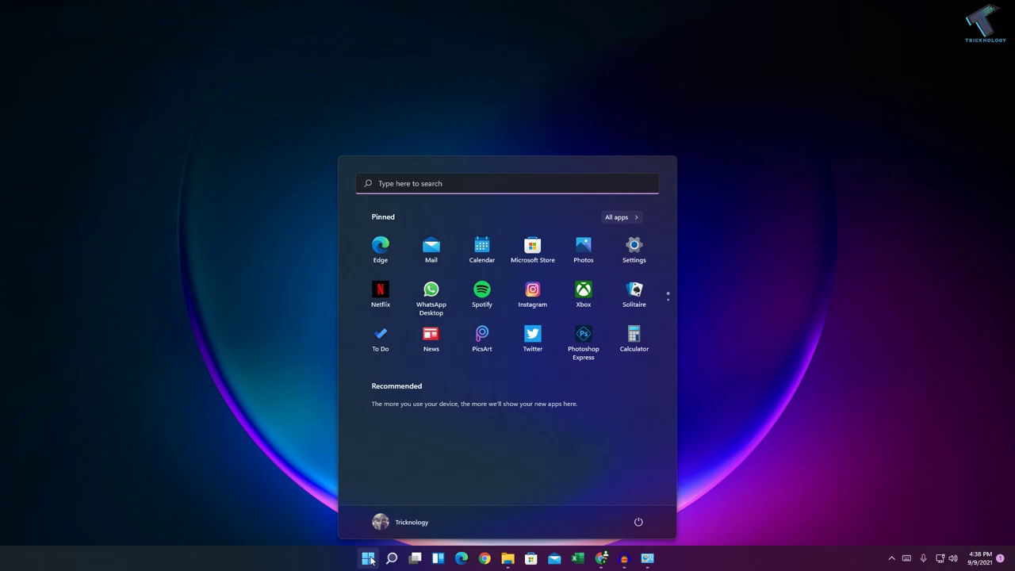
type("cmd")
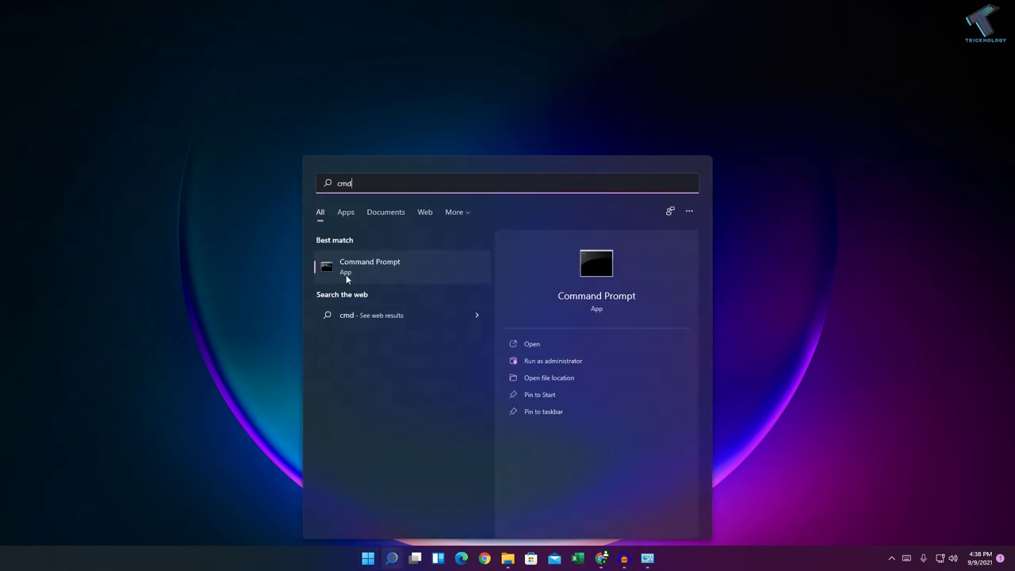
left_click(385, 274)
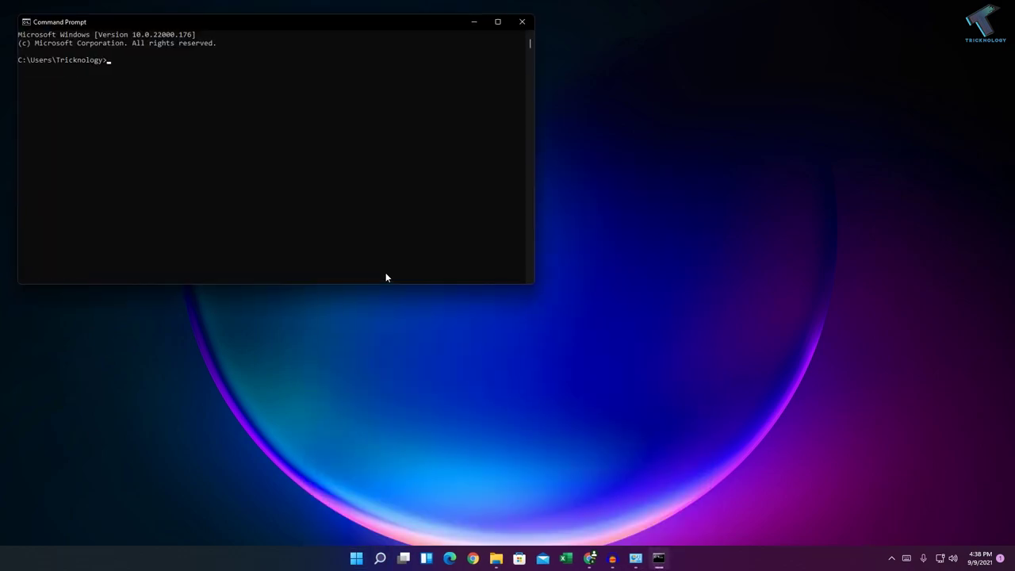
scroll(338, 219, "up", 2, "ctrl")
scroll(338, 219, "up", 3, "ctrl")
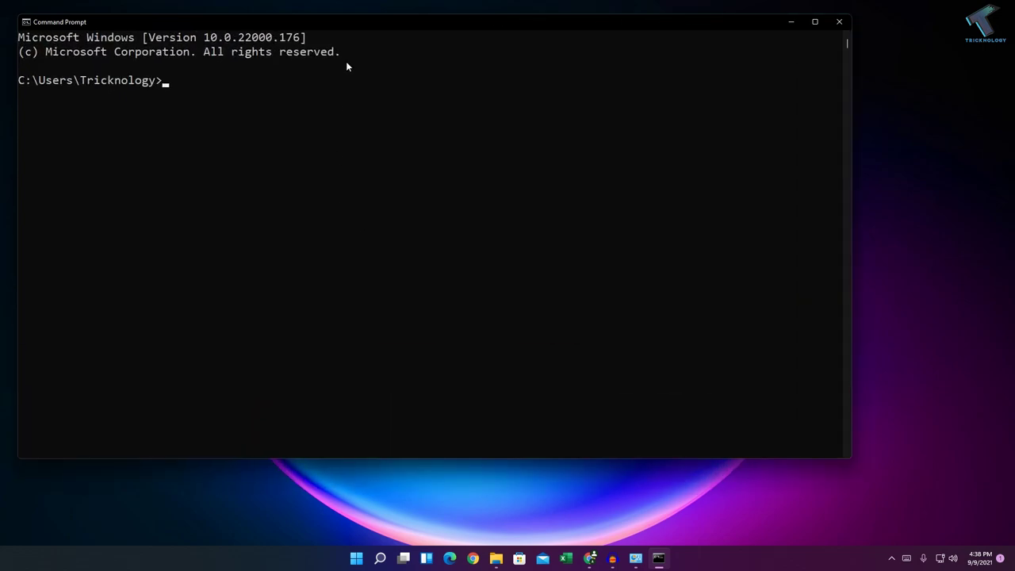
left_click_drag(422, 43, 538, 106)
type("ipco")
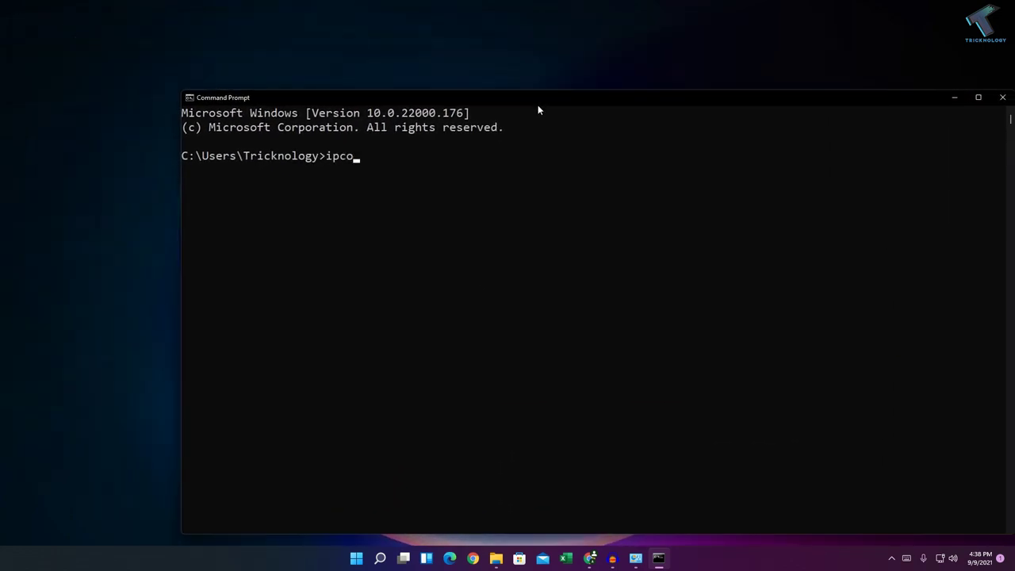
type("nfig")
key("Return")
Select and copy the Ethernet IPv4 address 192.168.0.141 from the ipconfig output.
scroll(431, 233, "up", 4)
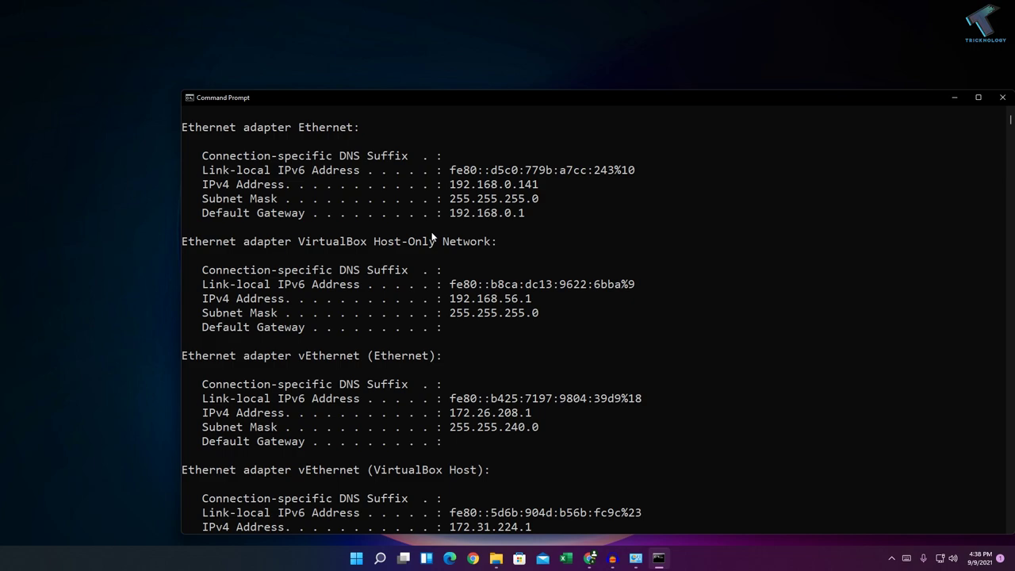
scroll(489, 269, "up", 2)
left_click_drag(450, 284, 540, 284)
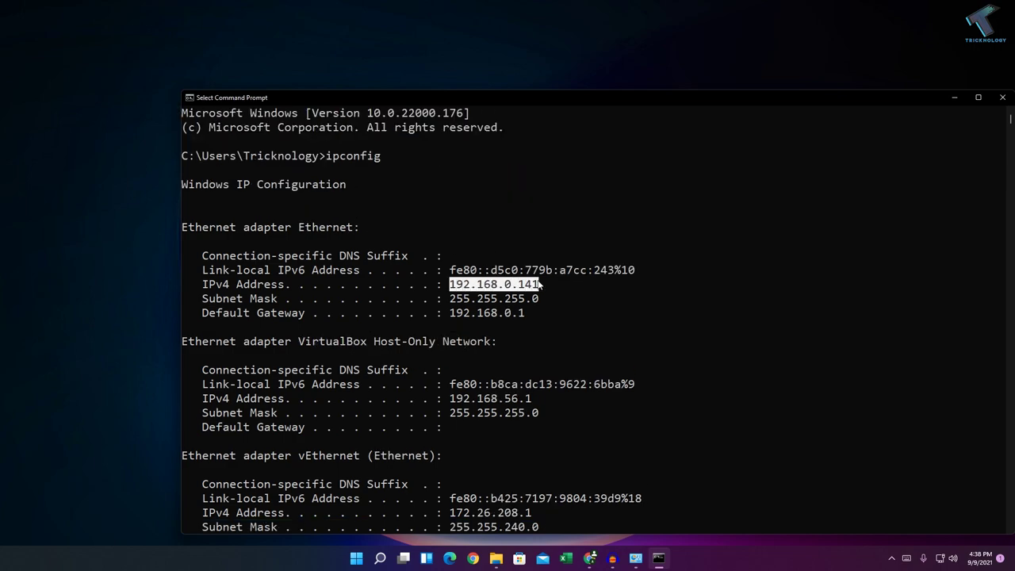
right_click(543, 289)
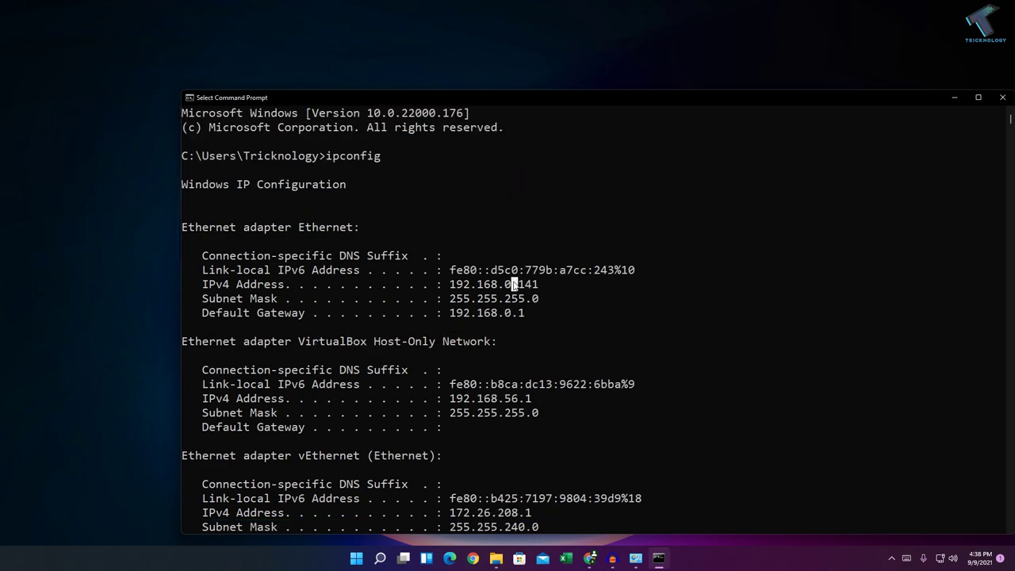
double_click(517, 286)
right_click(534, 292)
mouse_move(457, 290)
left_mouse_down()
mouse_move(545, 286)
mouse_move(452, 287)
left_mouse_up()
right_click(452, 287)
Launch IIS Manager, expand the server's Sites node, and stop the Default Web Site.
left_click(356, 562)
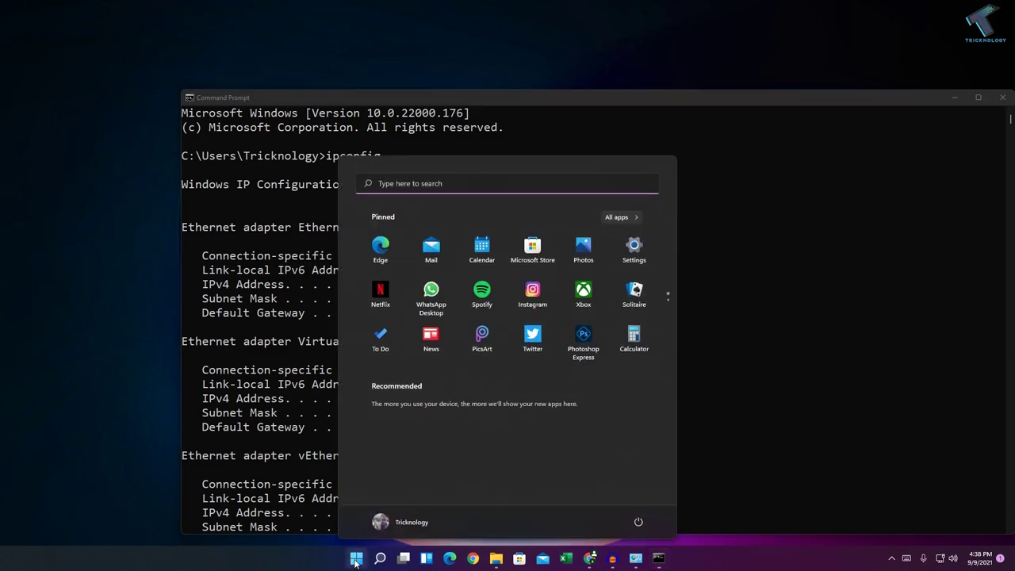
type("iis")
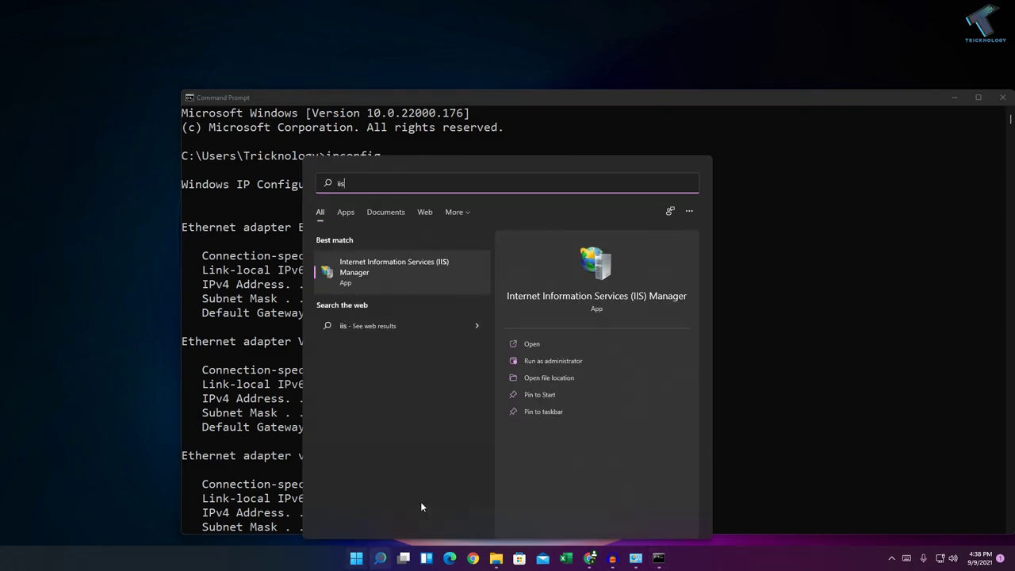
left_click(414, 284)
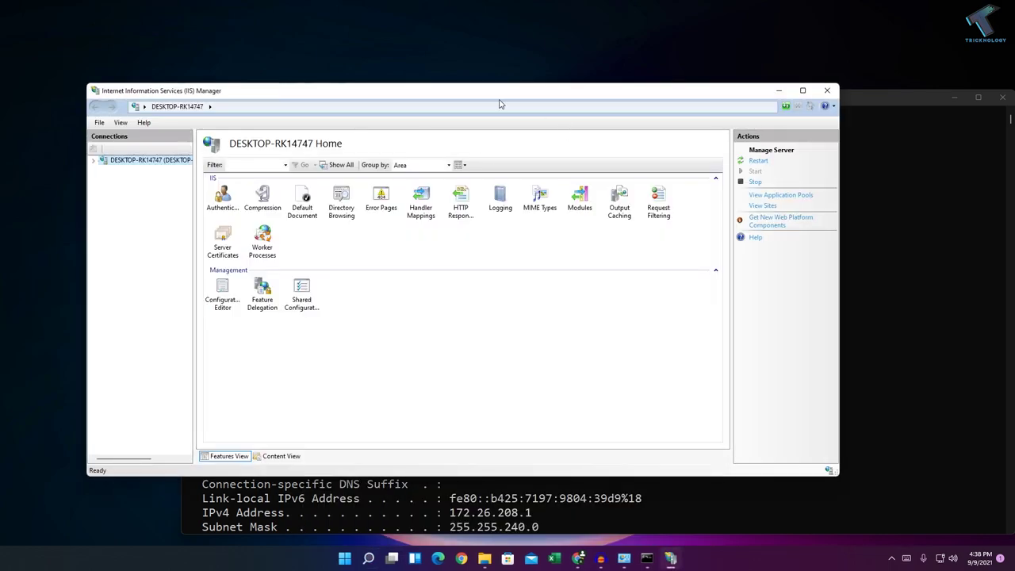
left_click_drag(390, 95, 468, 91)
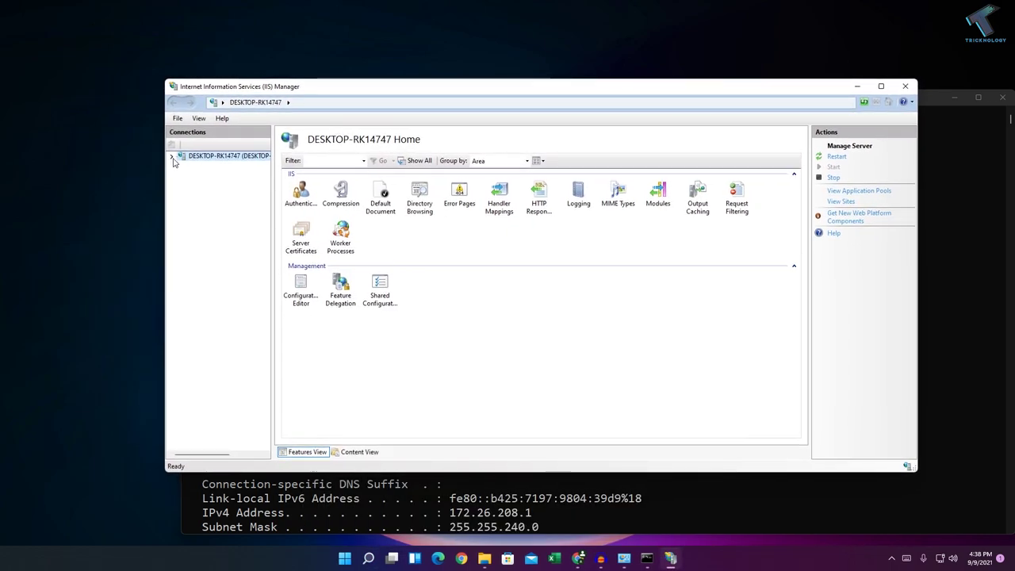
left_click(171, 156)
left_click(182, 176)
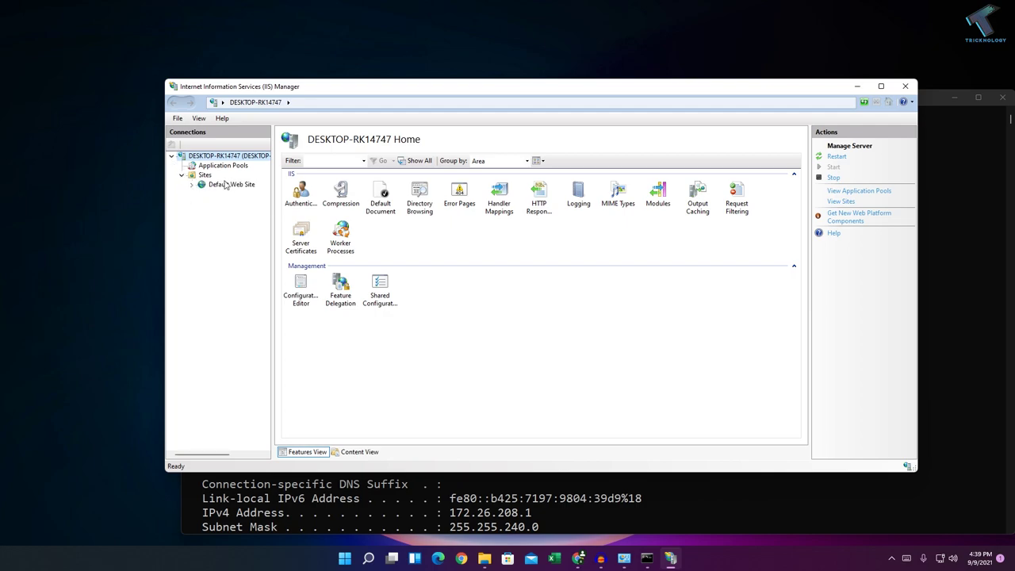
left_click(231, 184)
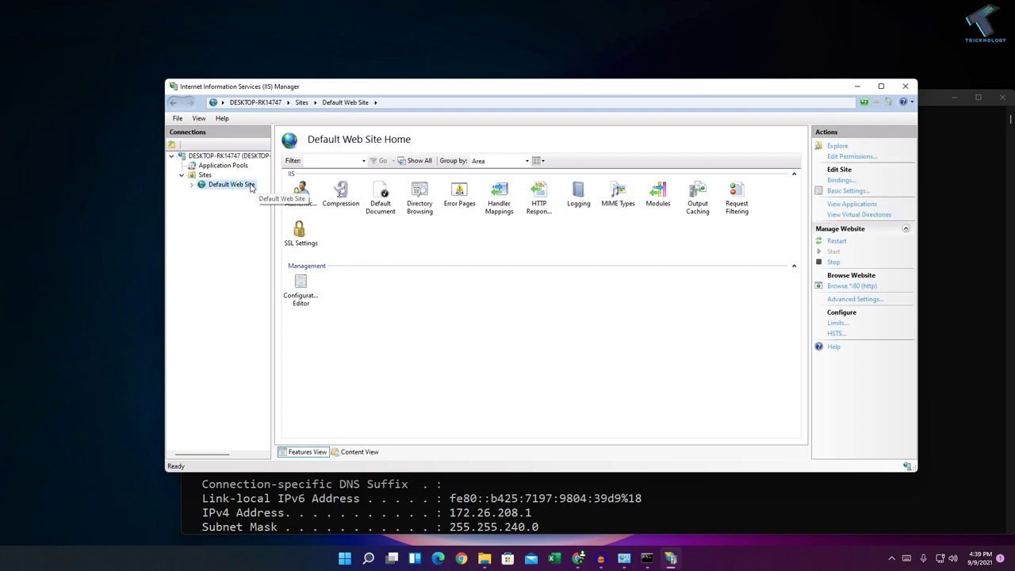
left_click(835, 264)
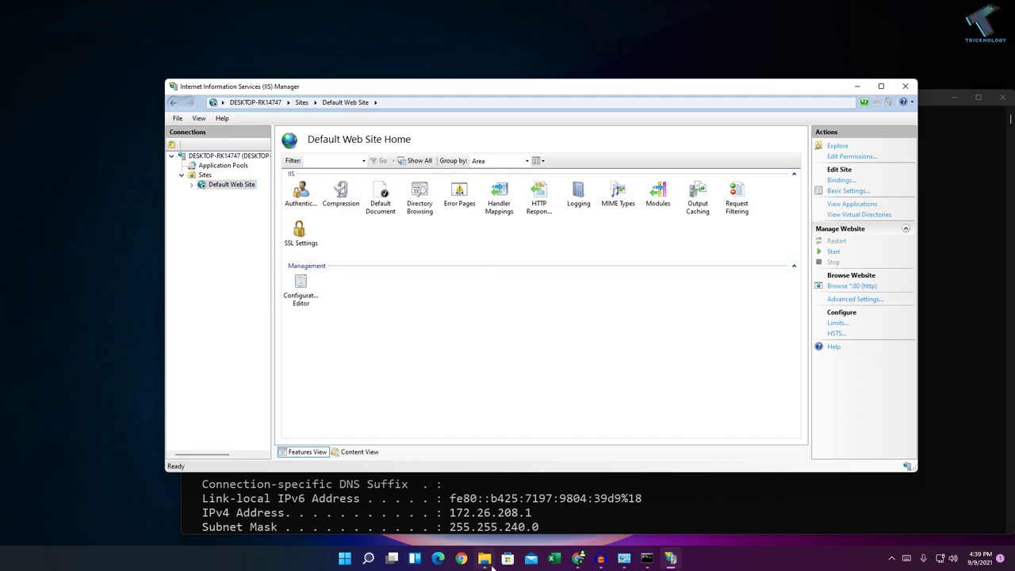
On New Volume (F:), preview the index page showing TEST, then copy the index file.
left_click(492, 567)
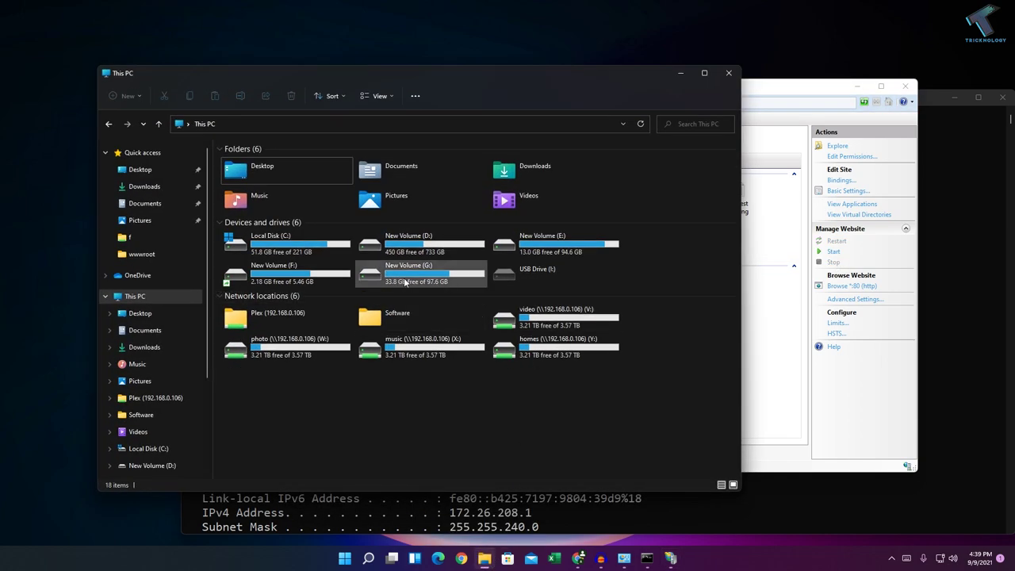
double_click(310, 276)
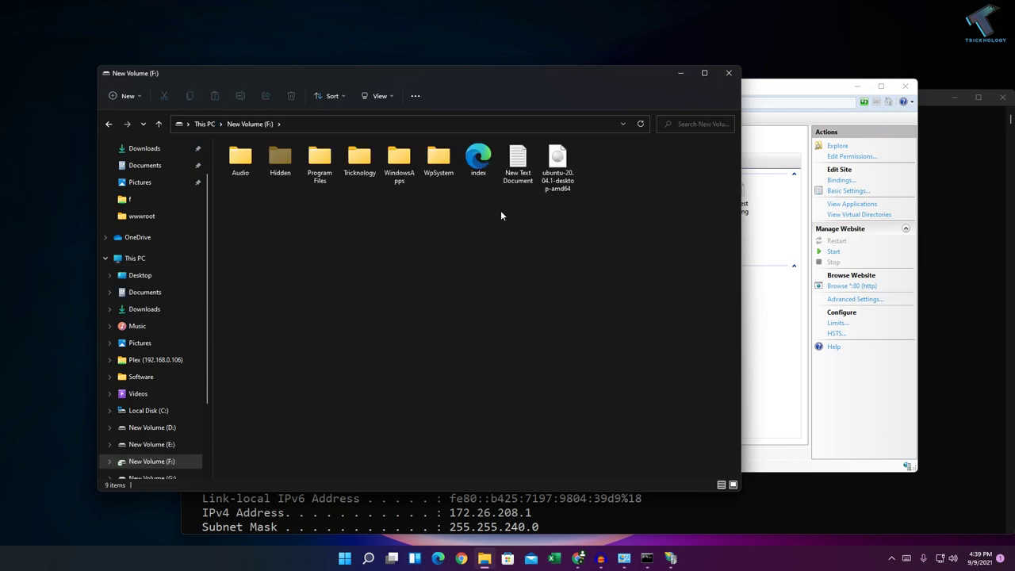
left_click(476, 163)
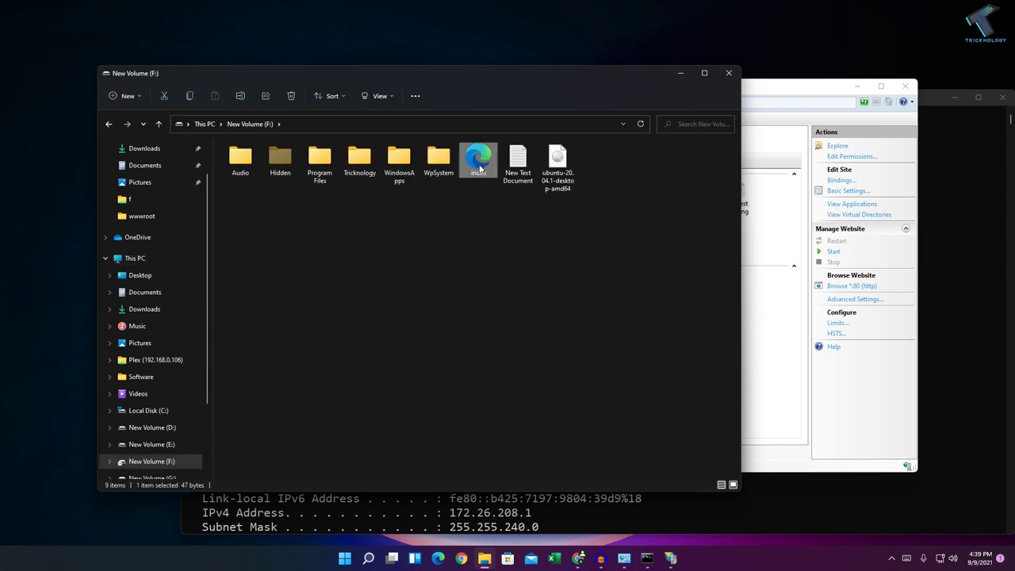
right_click(492, 169)
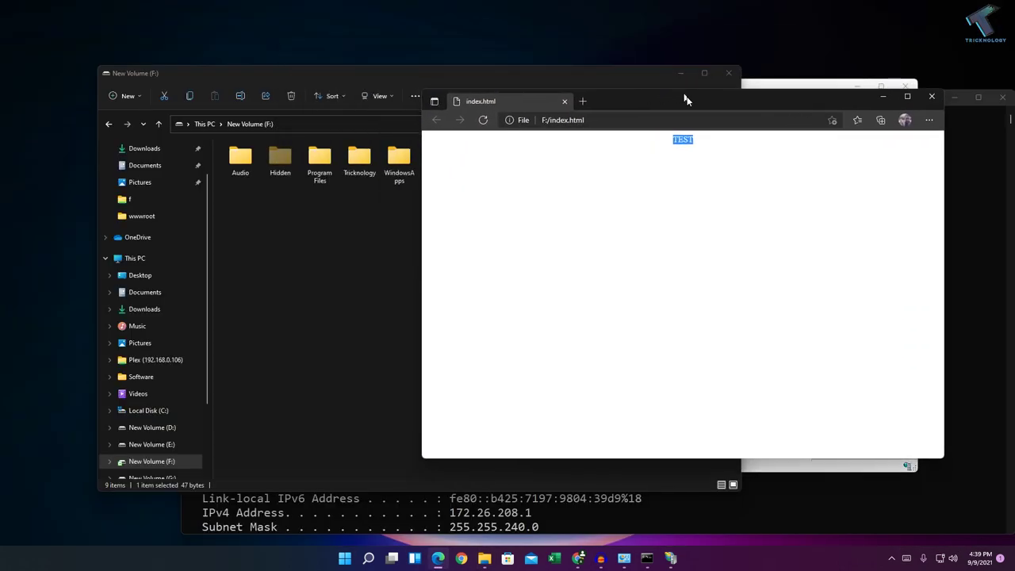
left_click(731, 151)
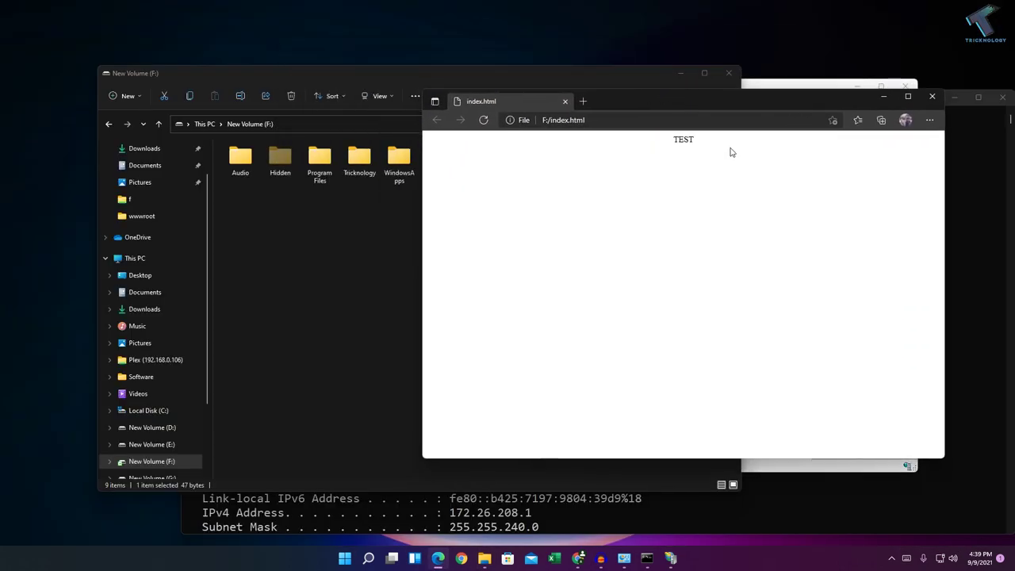
left_click(567, 102)
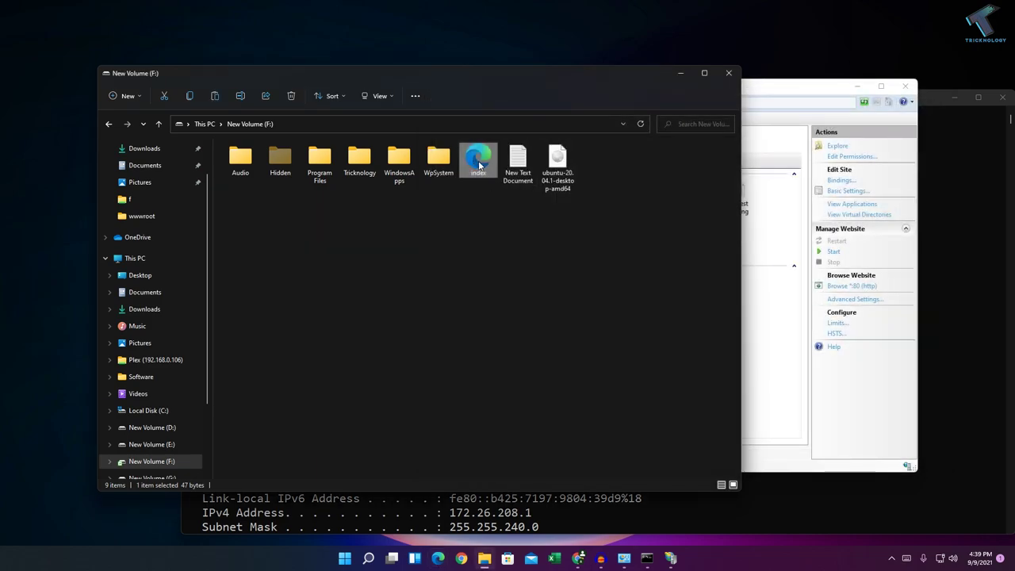
right_click(482, 170)
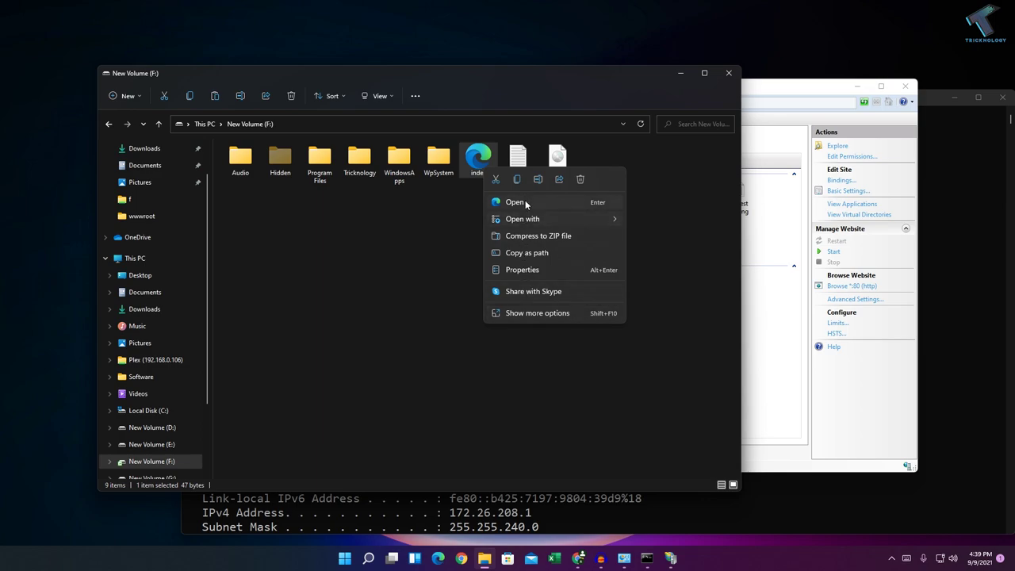
key("Escape")
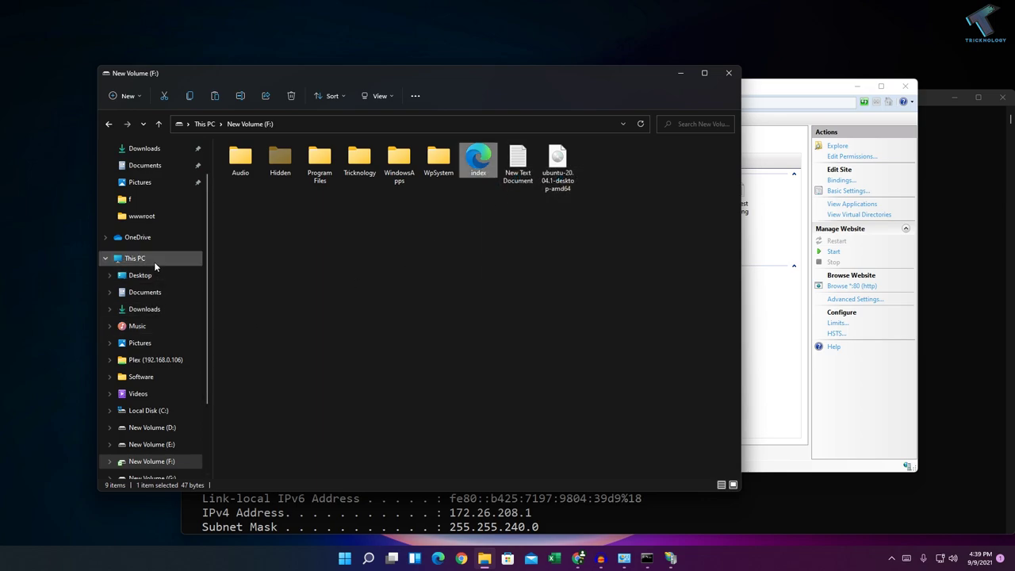
Go to C:\inetpub\wwwroot and permanently delete its three files, granting admin permission for all.
left_click(155, 260)
double_click(313, 241)
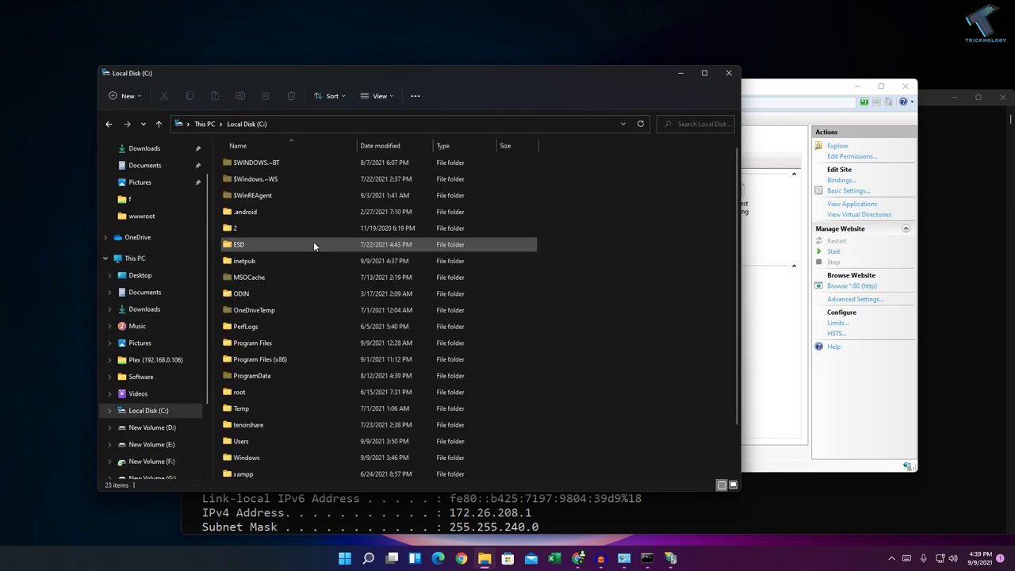
double_click(256, 264)
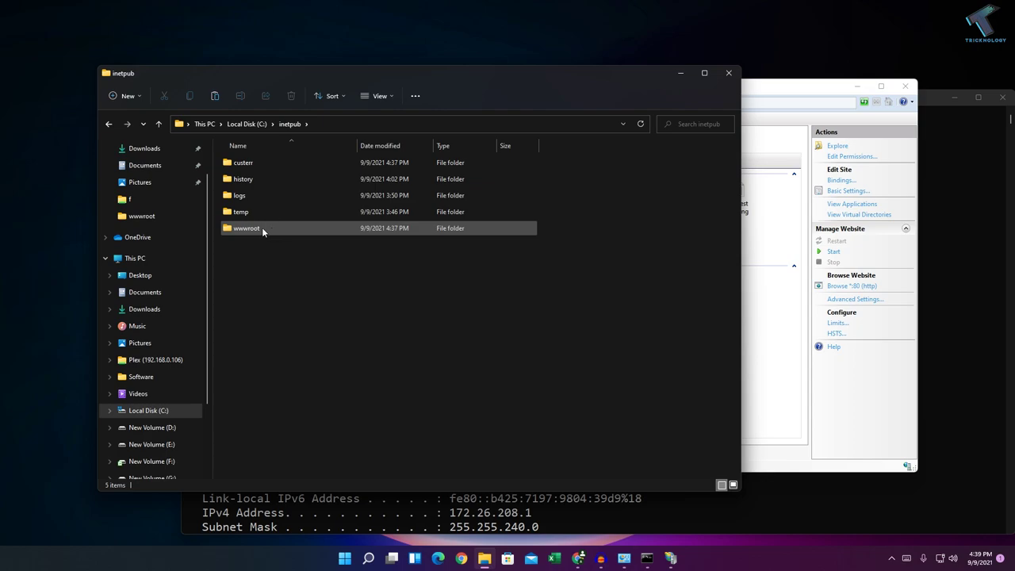
double_click(263, 229)
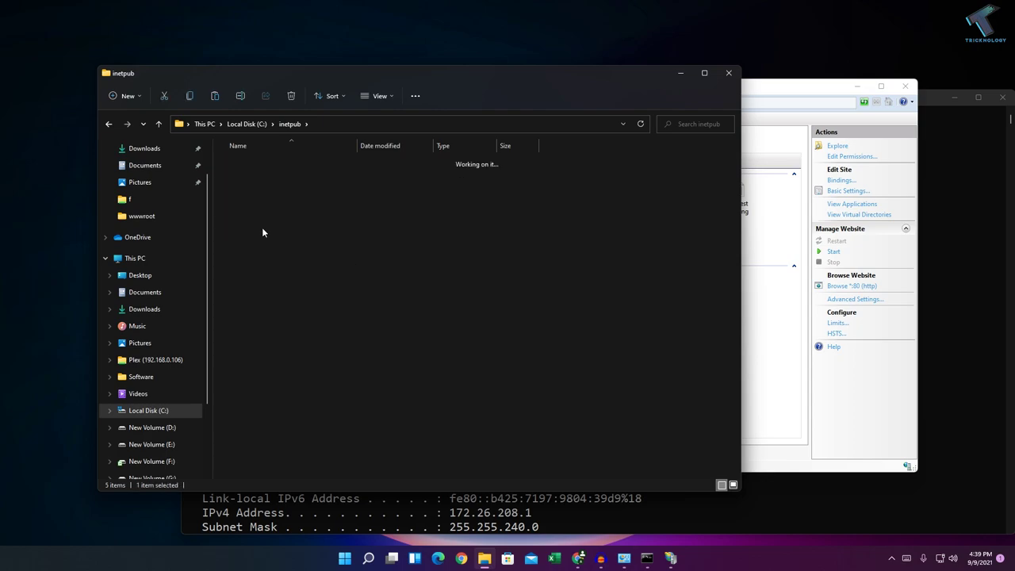
left_click_drag(277, 185, 276, 158)
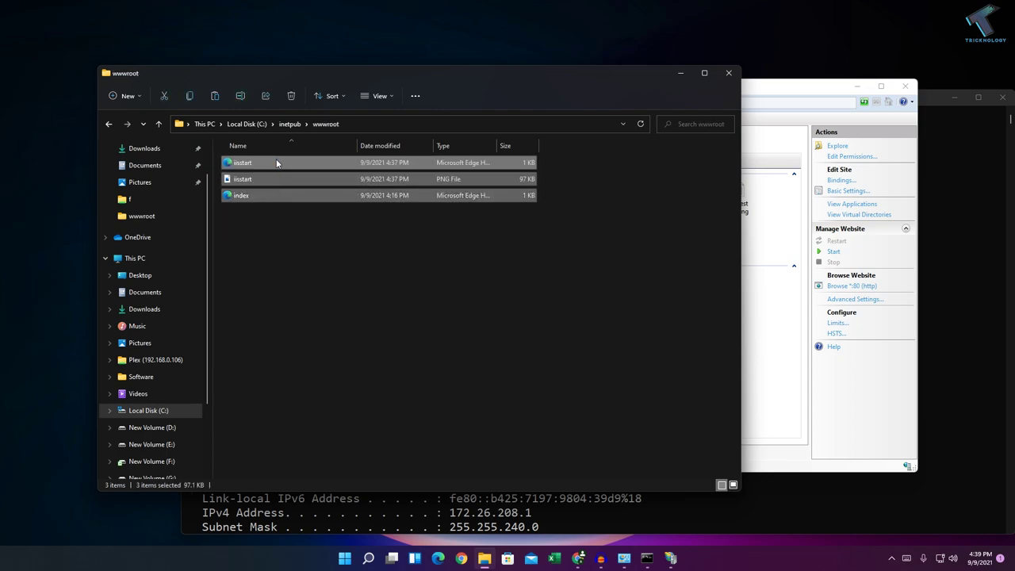
key("shift+Delete")
key("Return")
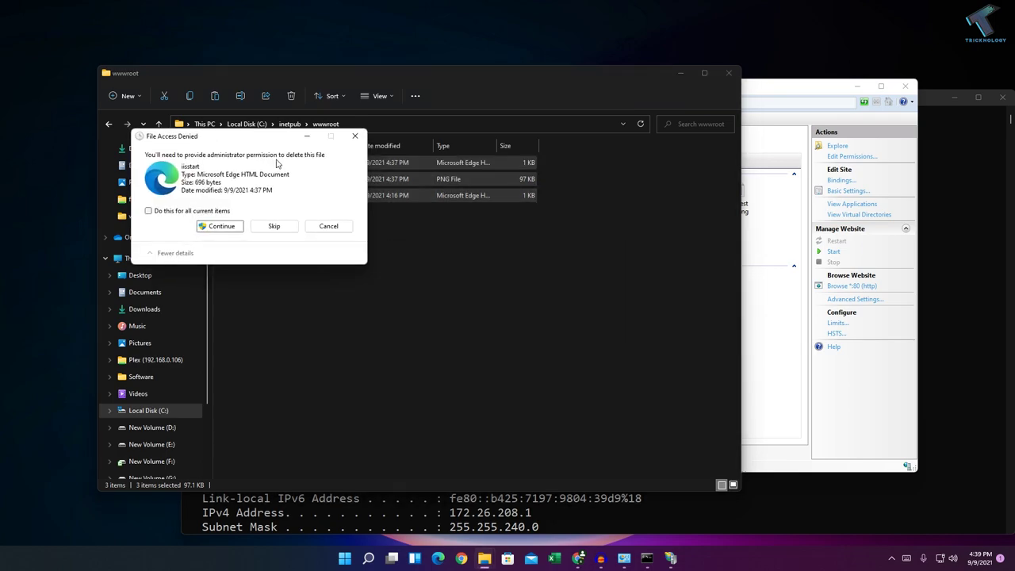
left_click(194, 210)
left_click(222, 226)
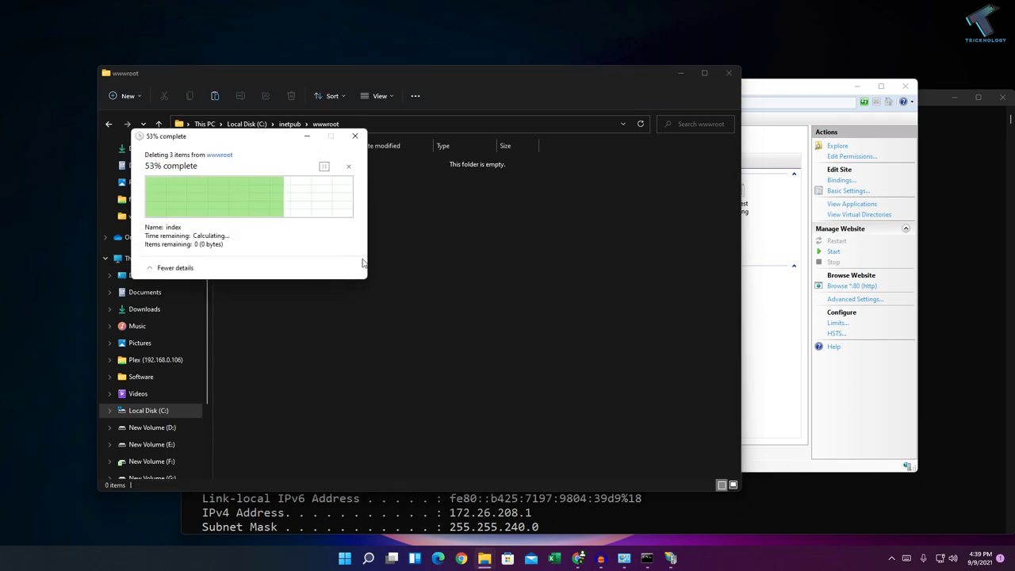
Paste the copied index file into wwwroot, granting admin permission.
right_click(406, 222)
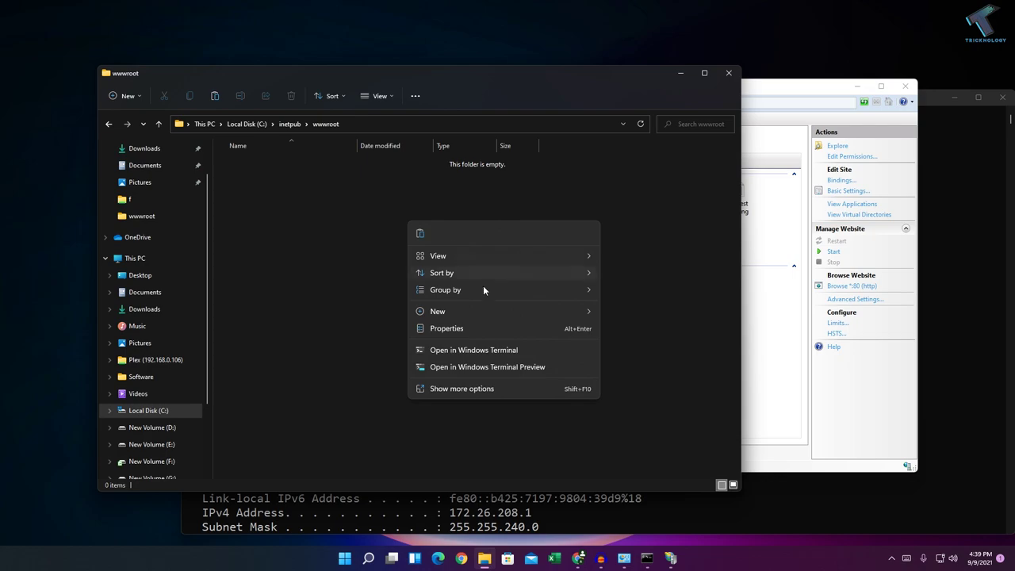
left_click(422, 236)
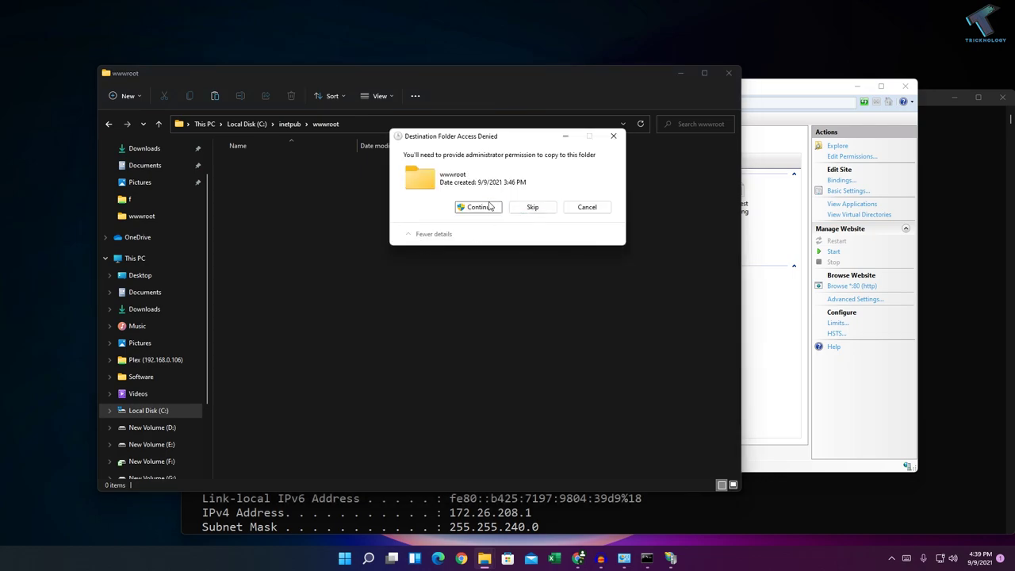
left_click(478, 207)
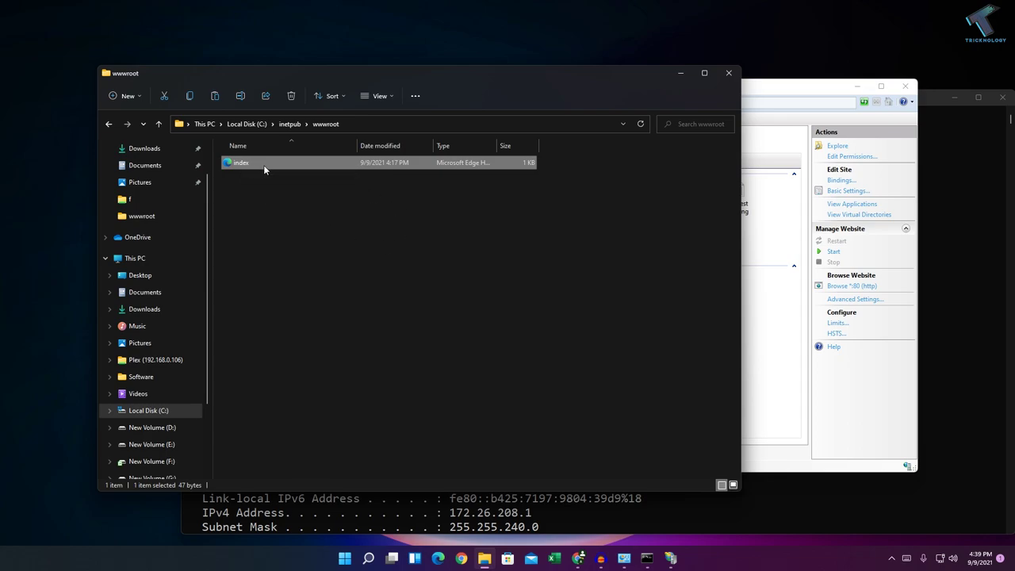
Check in the index file's Properties that it is an html file.
right_click(253, 161)
left_click(291, 307)
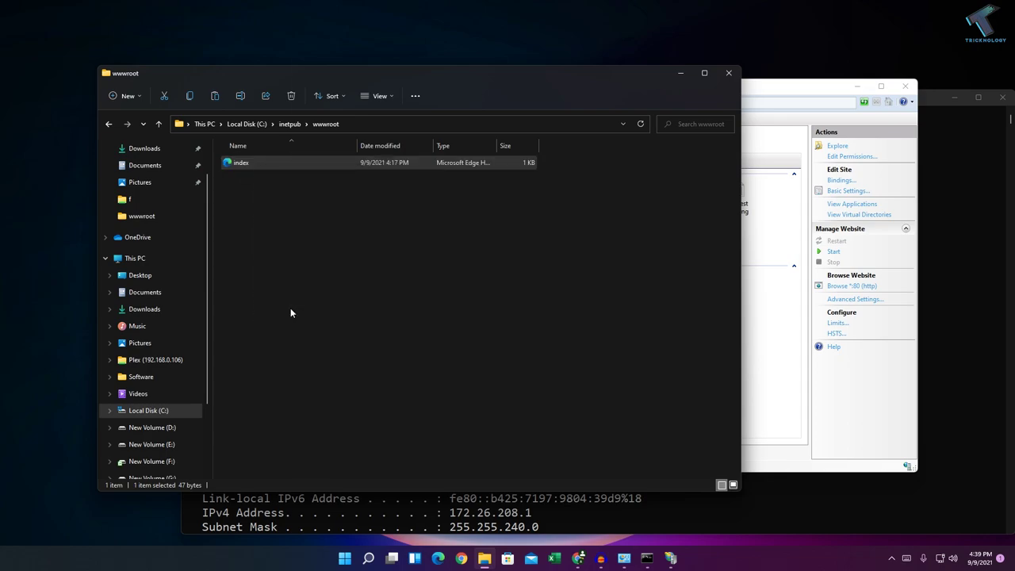
left_click(315, 300)
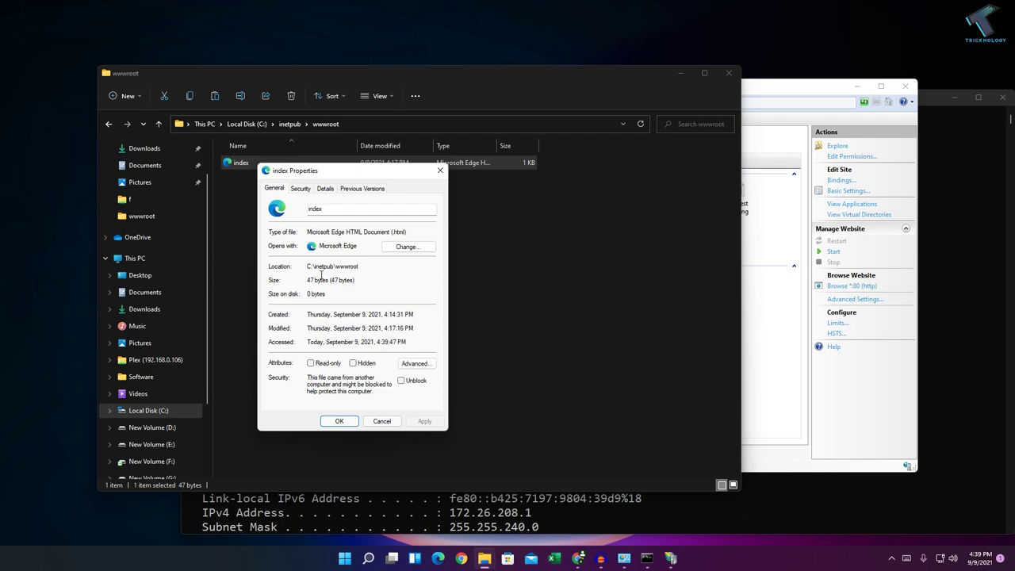
double_click(397, 232)
left_click(440, 171)
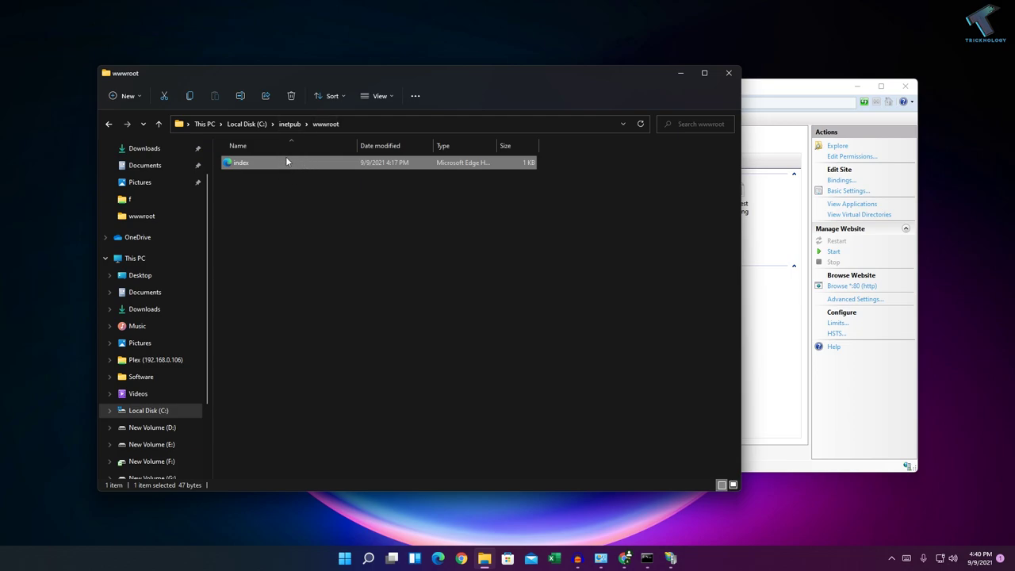
Start the Default Web Site again in IIS Manager.
left_click(680, 72)
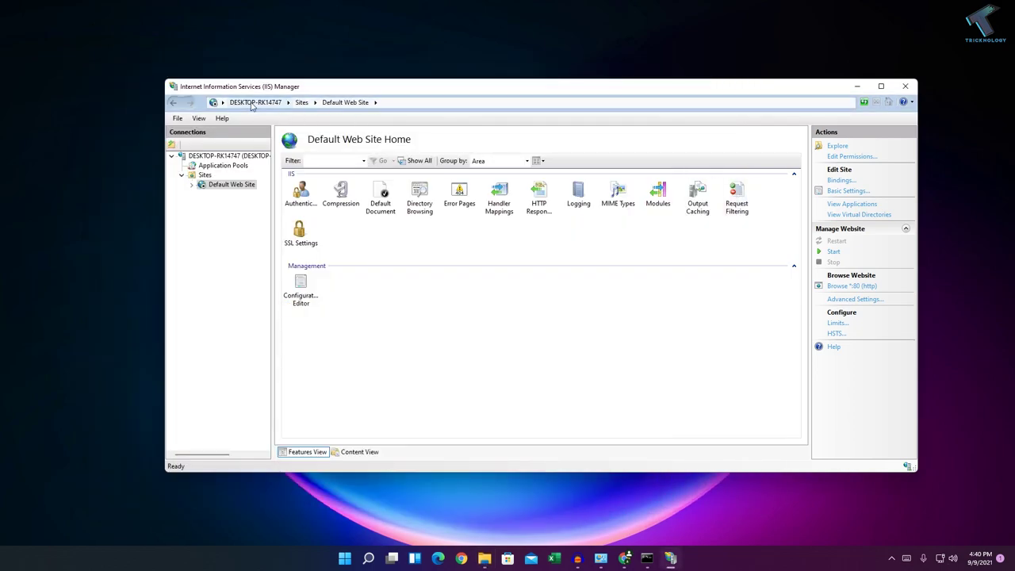
left_click_drag(291, 92, 349, 69)
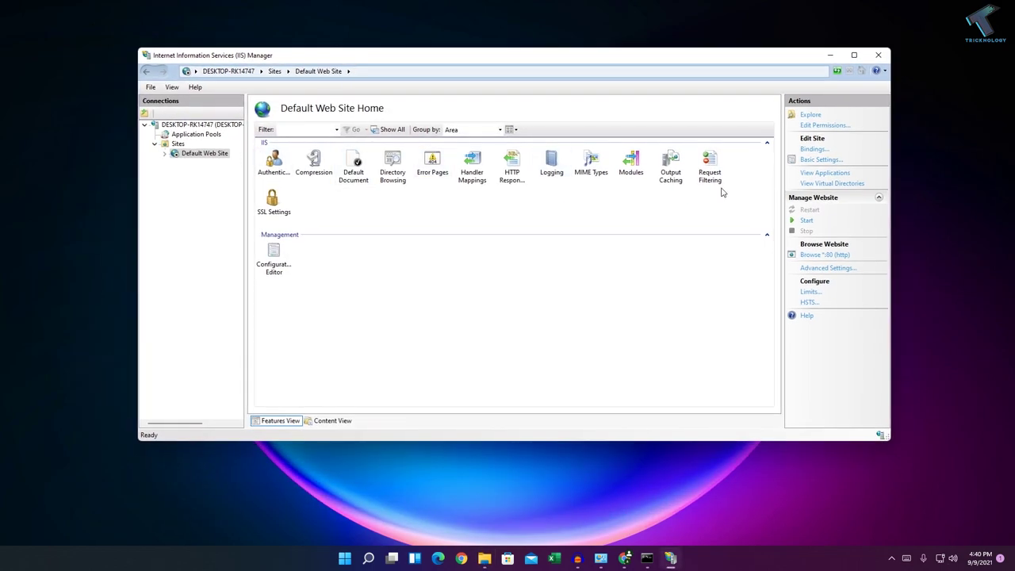
left_click(806, 222)
Paste 192.168.0.141 into Chrome's address bar and load the TEST page.
left_click(624, 558)
right_click(434, 196)
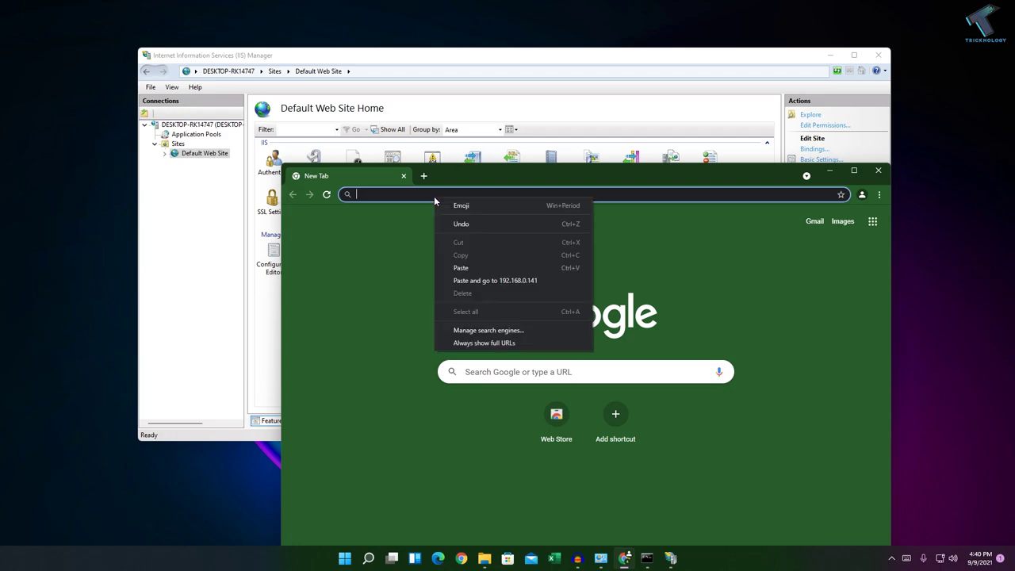
left_click(487, 281)
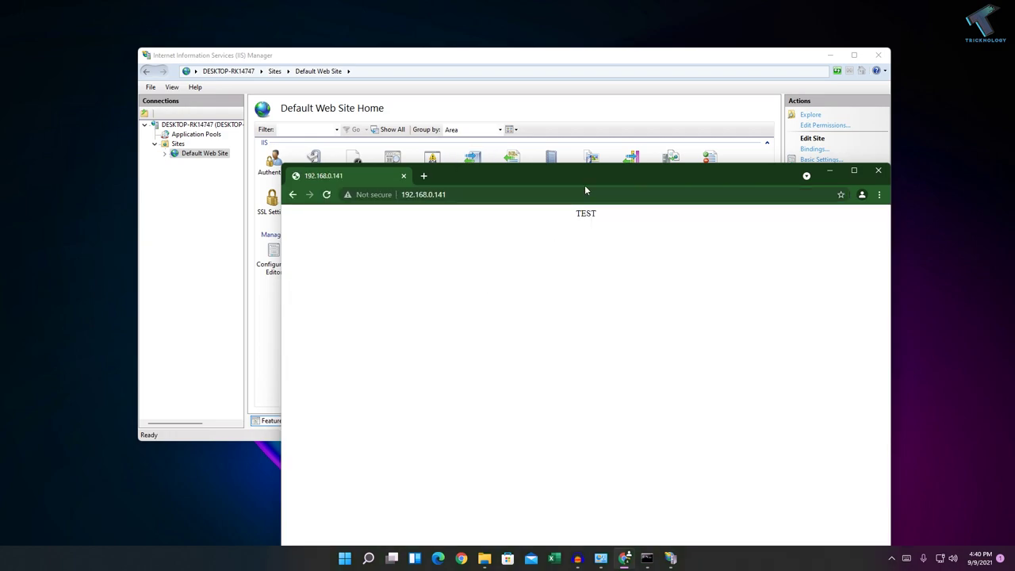